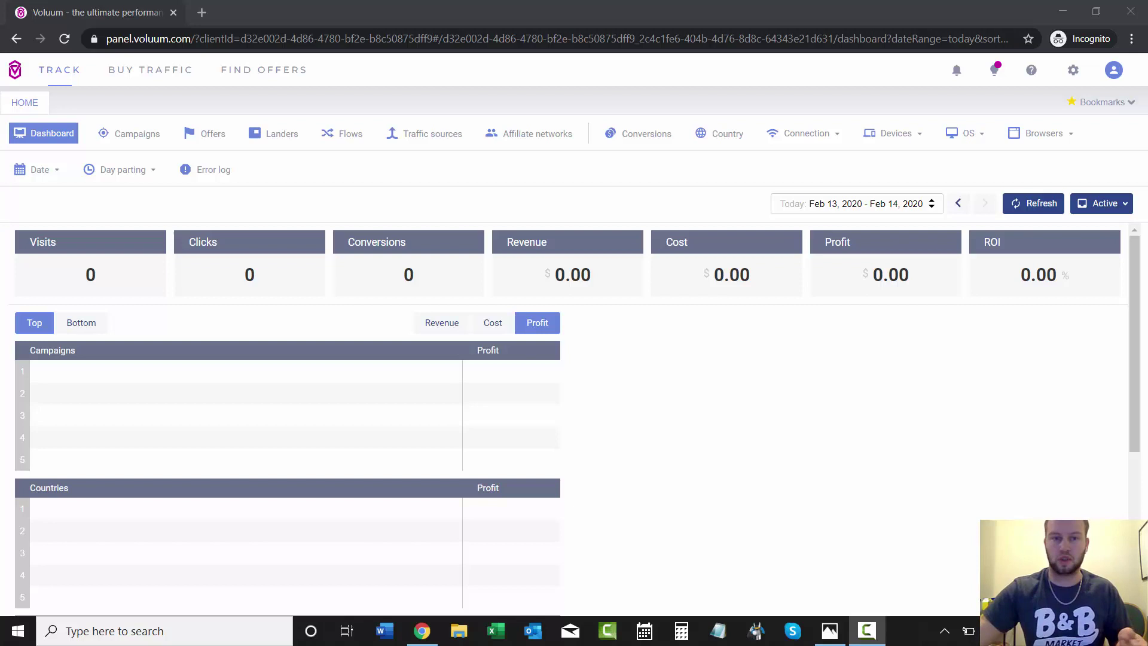
Open the Traffic sources list to see Voluum DSP, Zeropark and Test Traffic Source.
{"action": "left_click", "coordinate": [434, 141]}
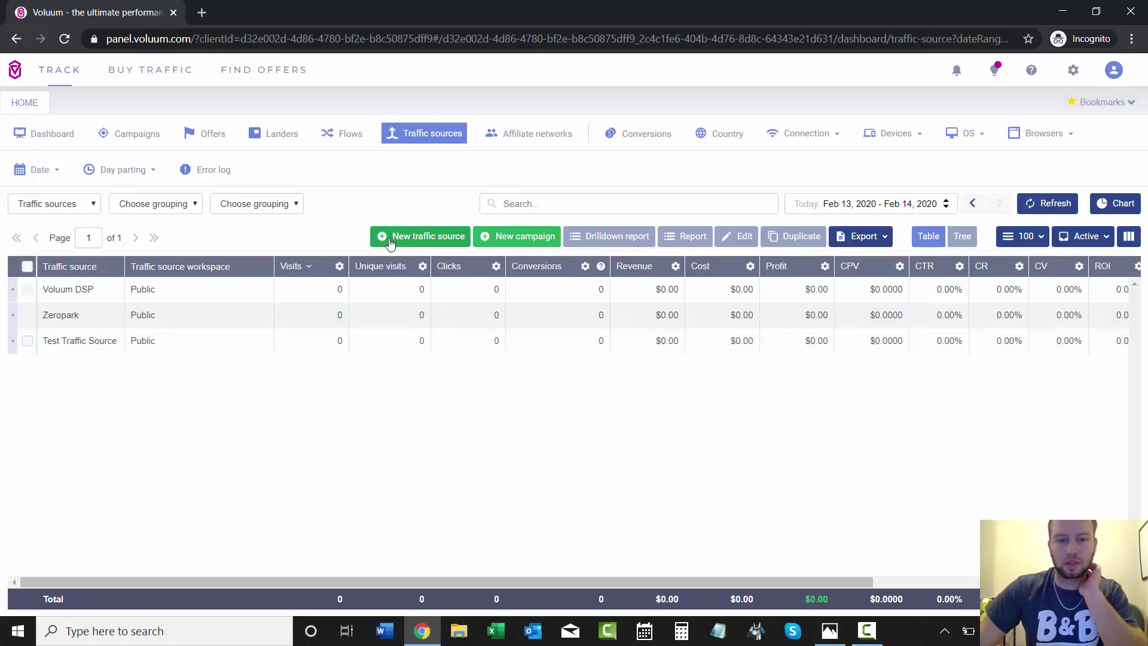
Start a new traffic source and pick the Microsoft Advertising (Bing Ads) template.
{"action": "left_click", "coordinate": [417, 240]}
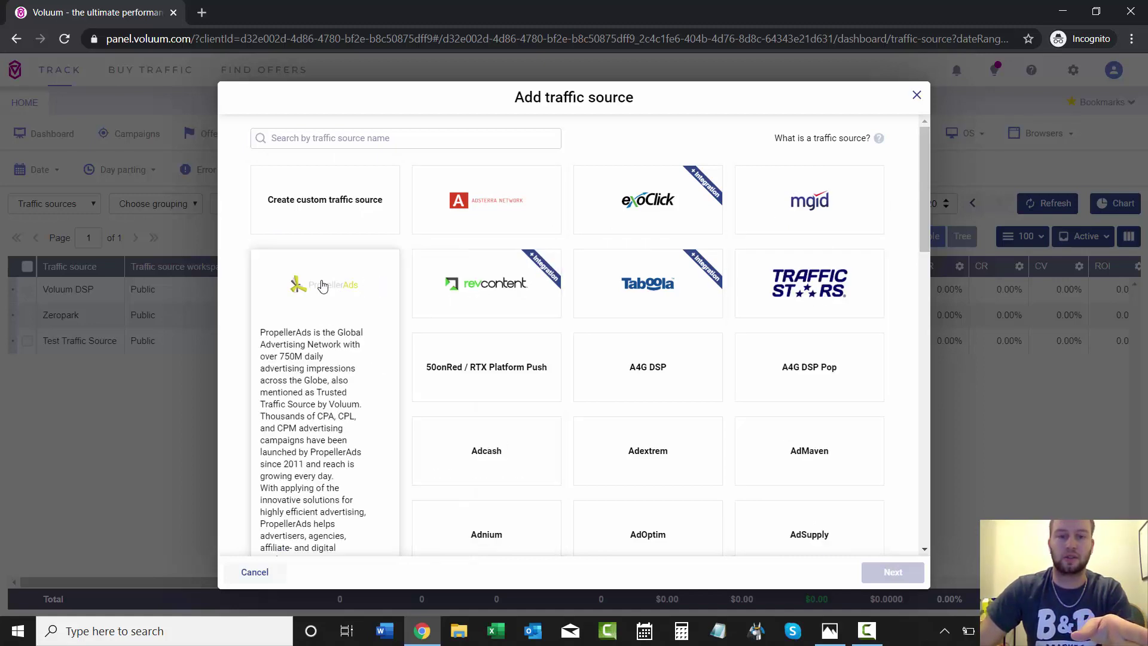
{"action": "scroll", "coordinate": [924, 209], "scroll_direction": "down", "scroll_amount": 1}
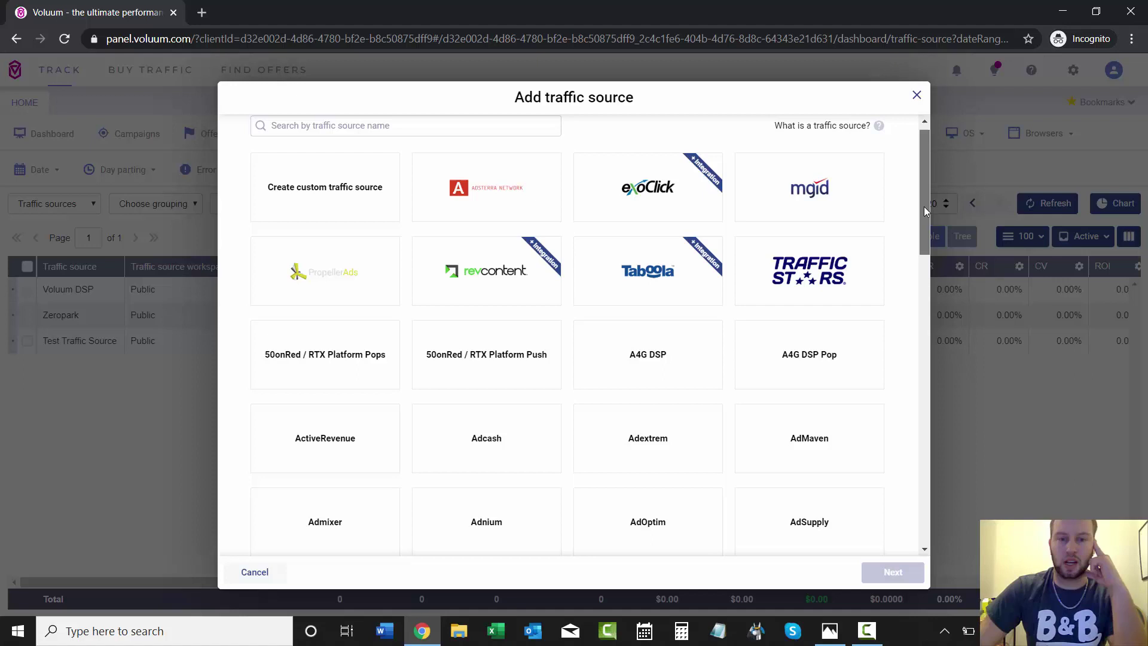
{"action": "scroll", "coordinate": [924, 207], "scroll_direction": "down", "scroll_amount": 1}
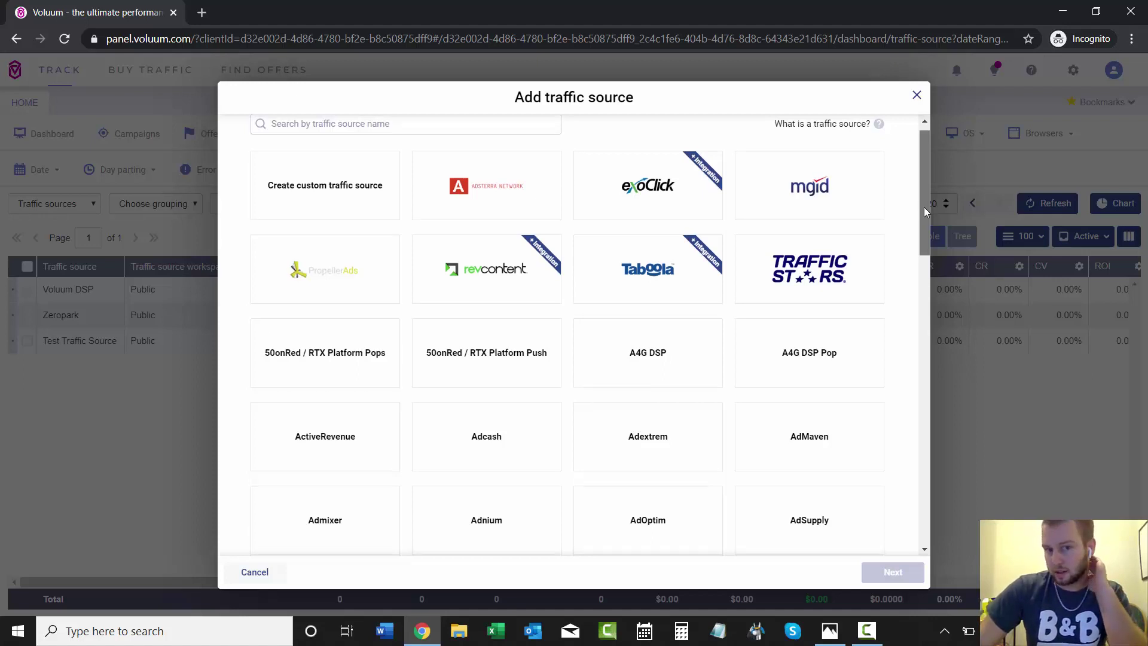
{"action": "left_click_drag", "start_coordinate": [924, 207], "coordinate": [909, 342]}
{"action": "scroll", "coordinate": [912, 299], "scroll_direction": "down", "scroll_amount": 3}
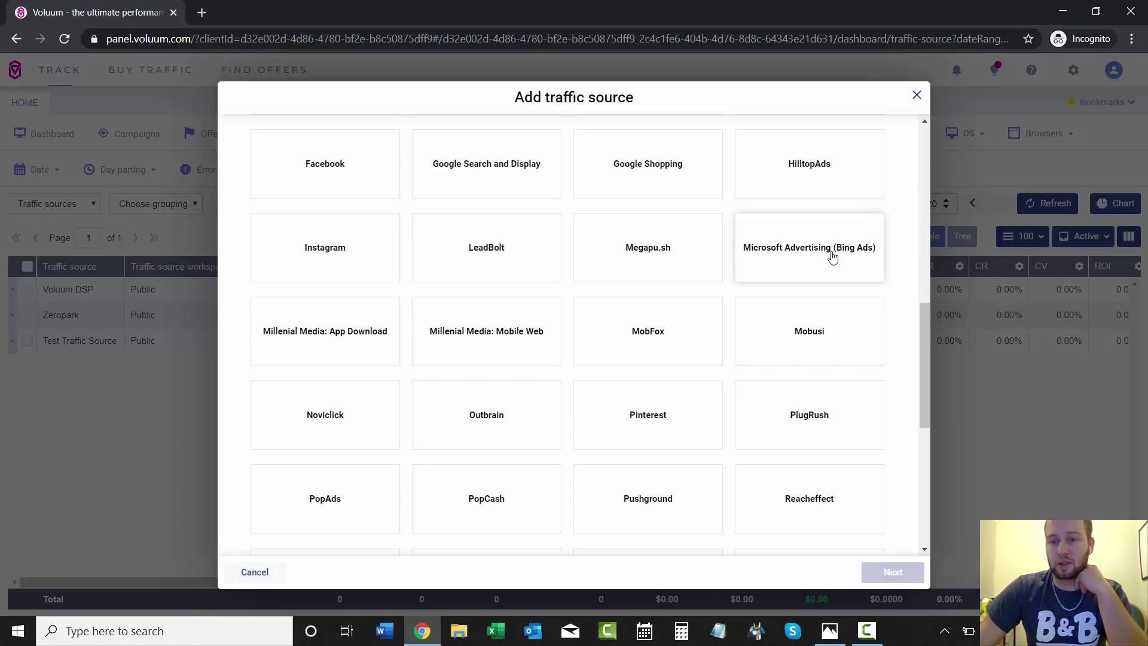
{"action": "left_click", "coordinate": [812, 265]}
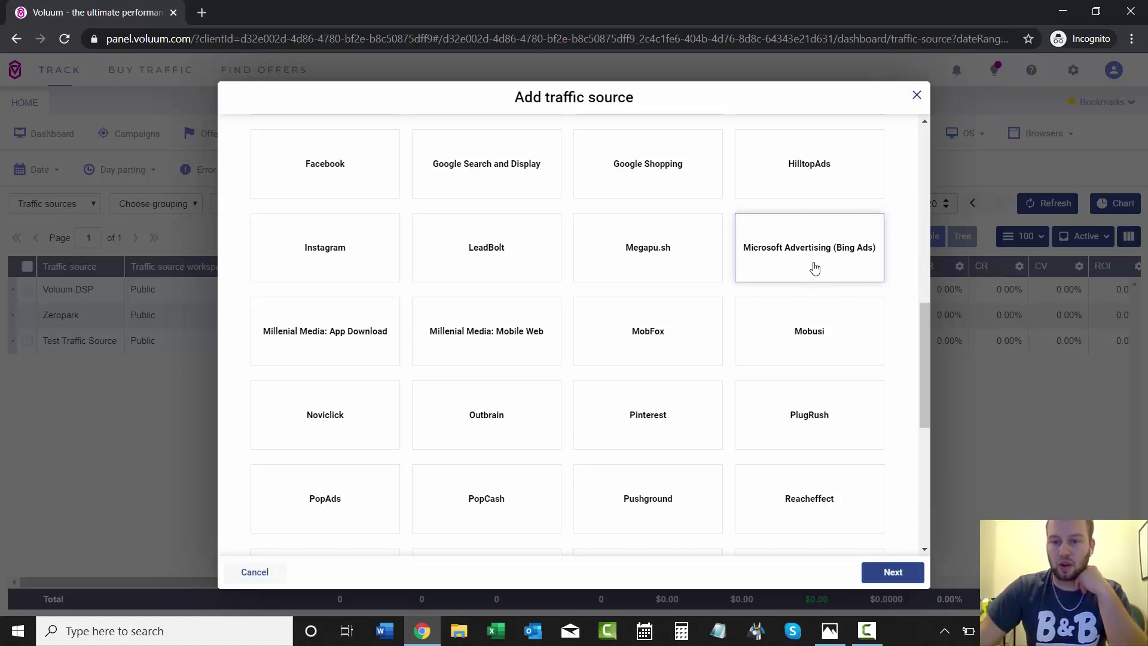
Continue to the prefilled Bing Ads form and review its msclkid–AdGroupId parameters on var1–var10.
{"action": "left_click", "coordinate": [890, 572]}
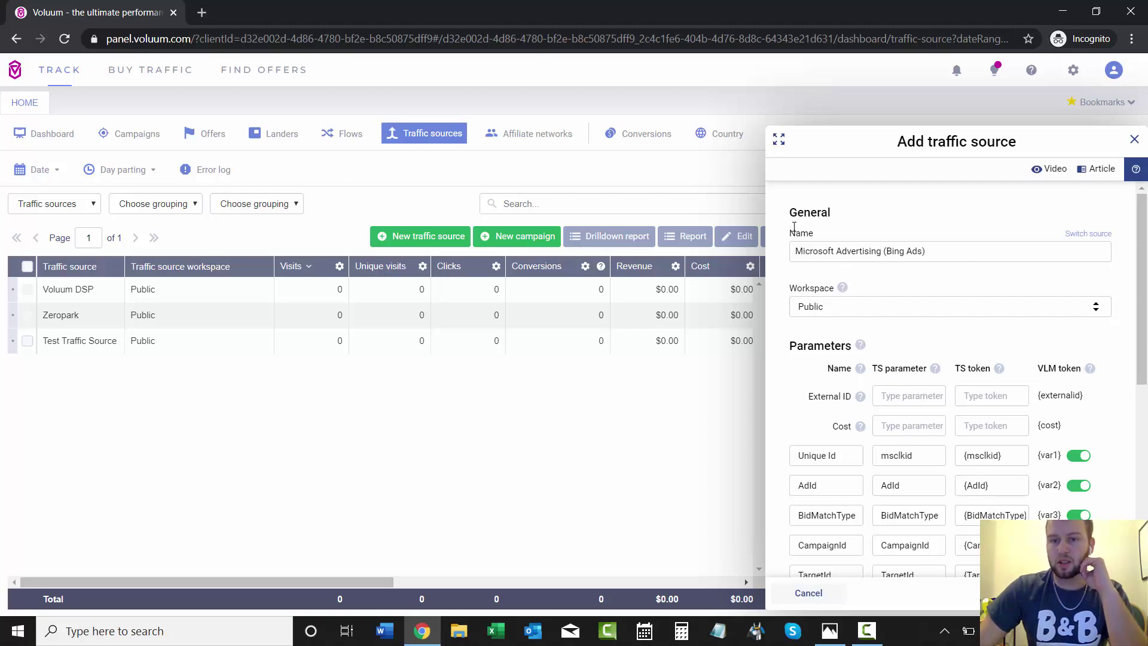
{"action": "scroll", "coordinate": [1002, 248], "scroll_direction": "down", "scroll_amount": 6}
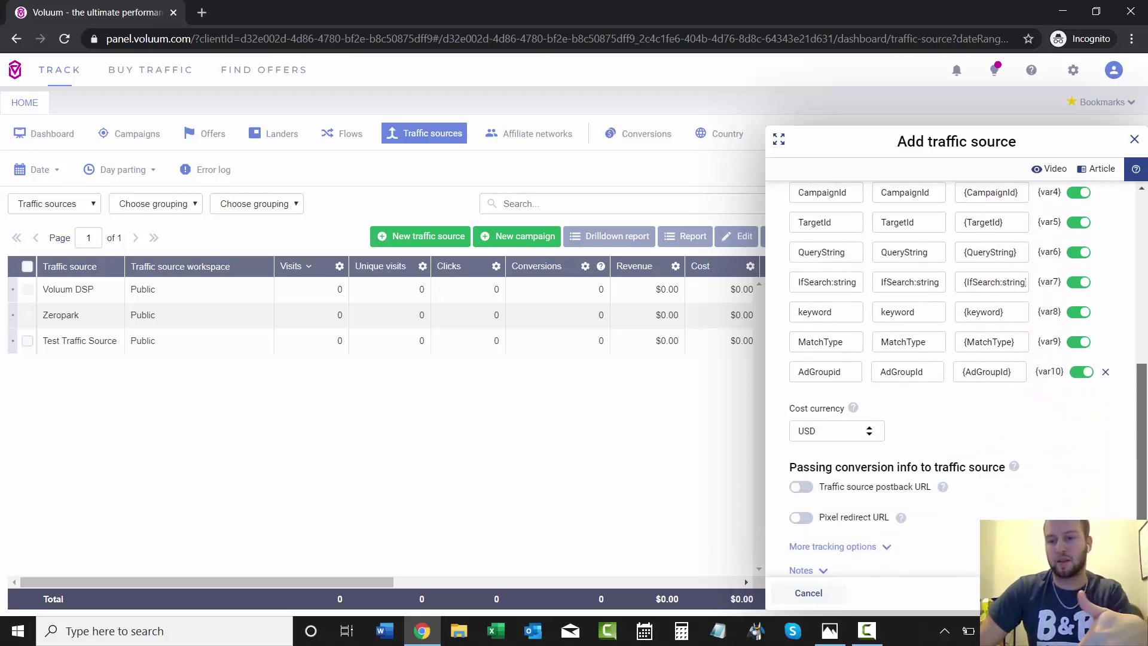
{"action": "scroll", "coordinate": [1146, 245], "scroll_direction": "up", "scroll_amount": 6}
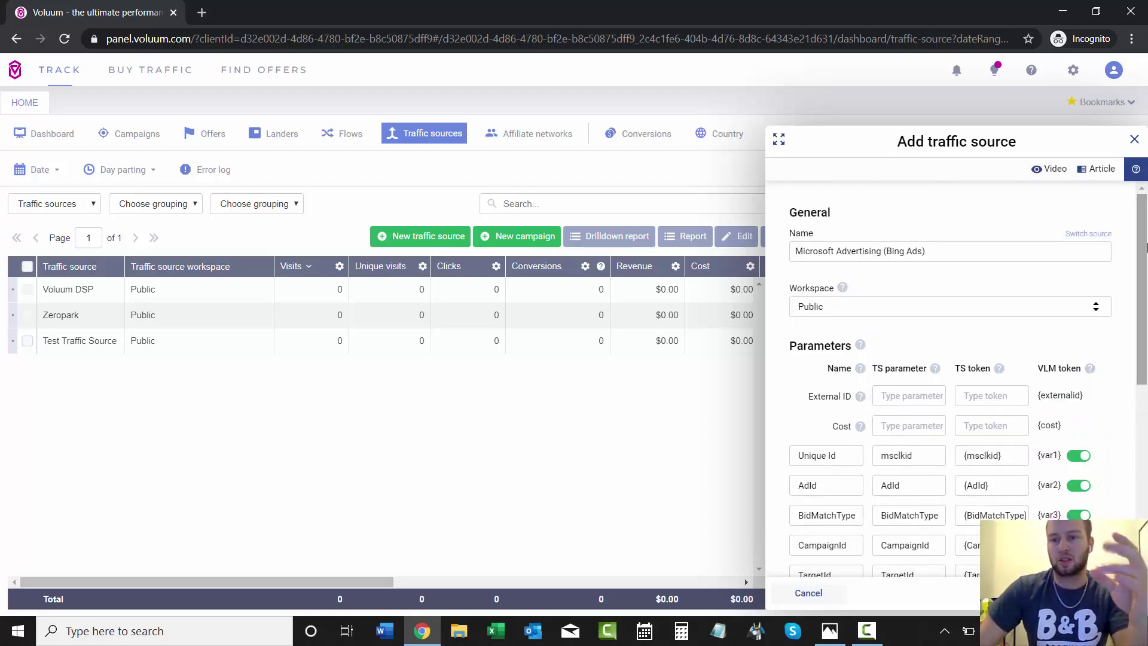
{"action": "left_click_drag", "start_coordinate": [1146, 245], "coordinate": [1146, 315]}
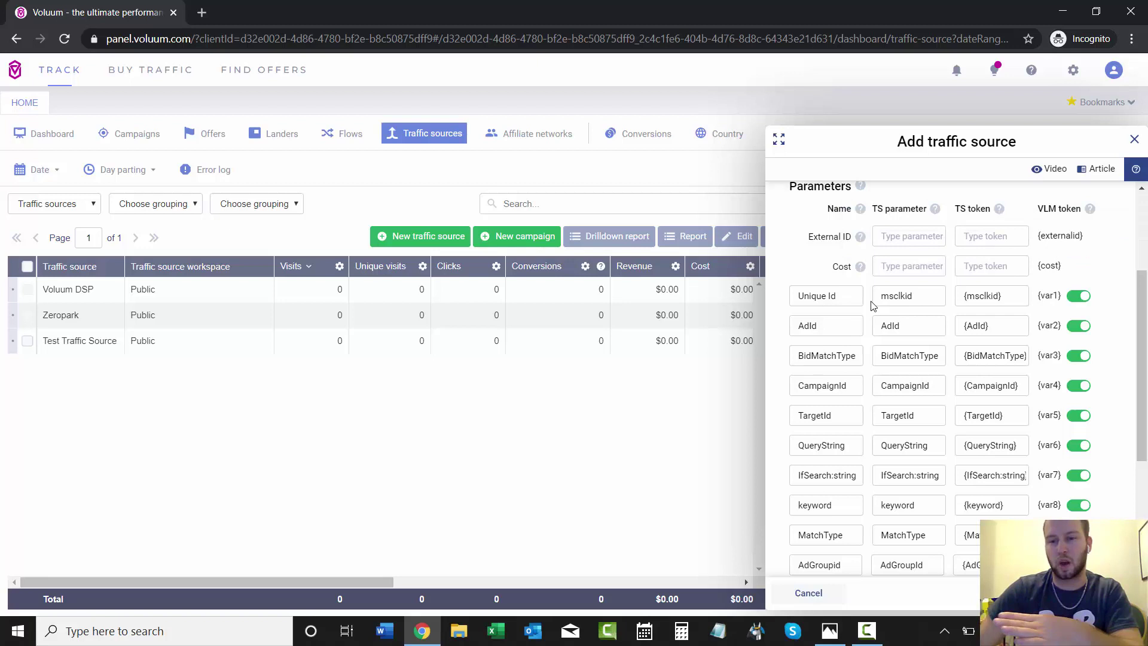
{"action": "scroll", "coordinate": [1136, 302], "scroll_direction": "down", "scroll_amount": 1}
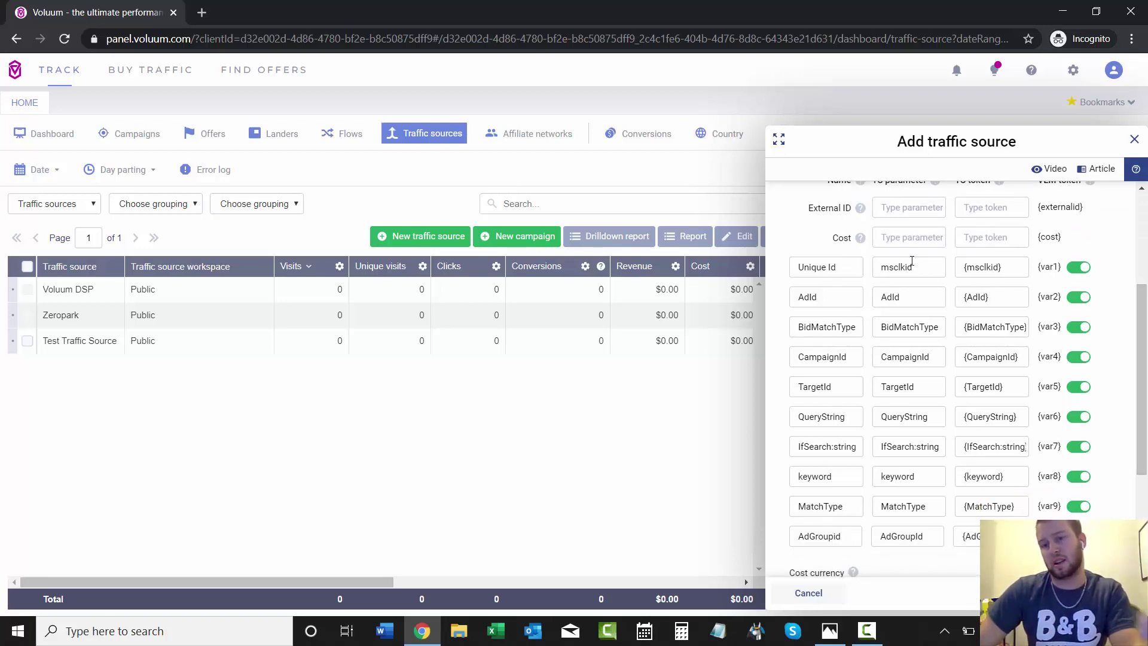
{"action": "scroll", "coordinate": [998, 293], "scroll_direction": "down", "scroll_amount": 1}
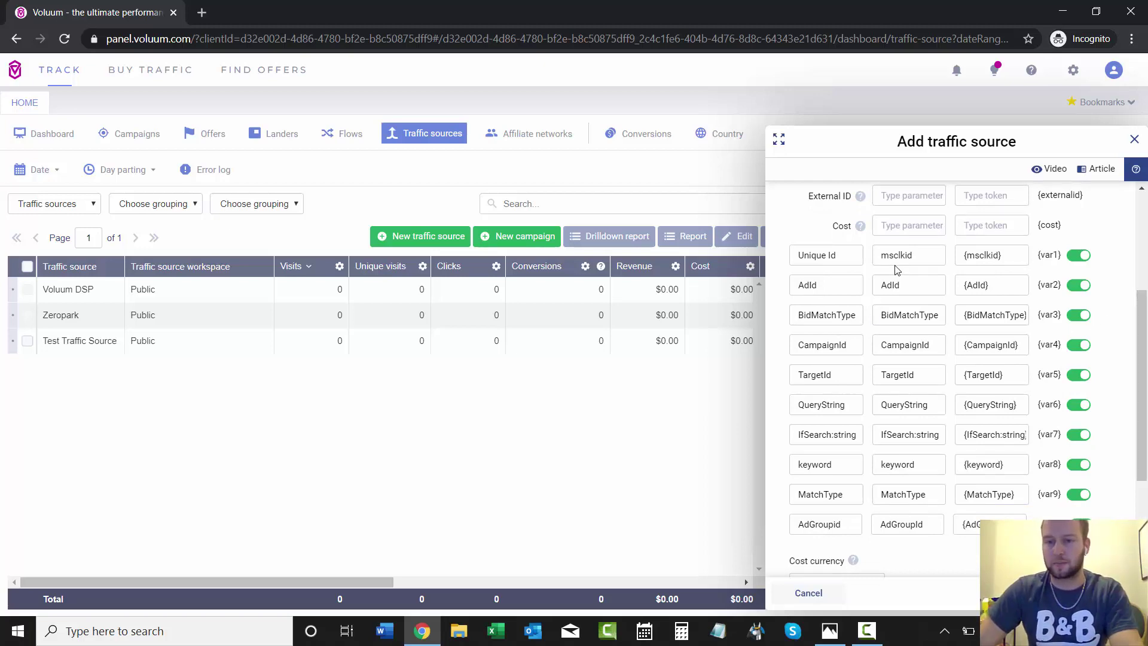
Bring up the Bing Ads reference screenshot, then move and enlarge it for reading.
{"action": "left_click", "coordinate": [831, 631]}
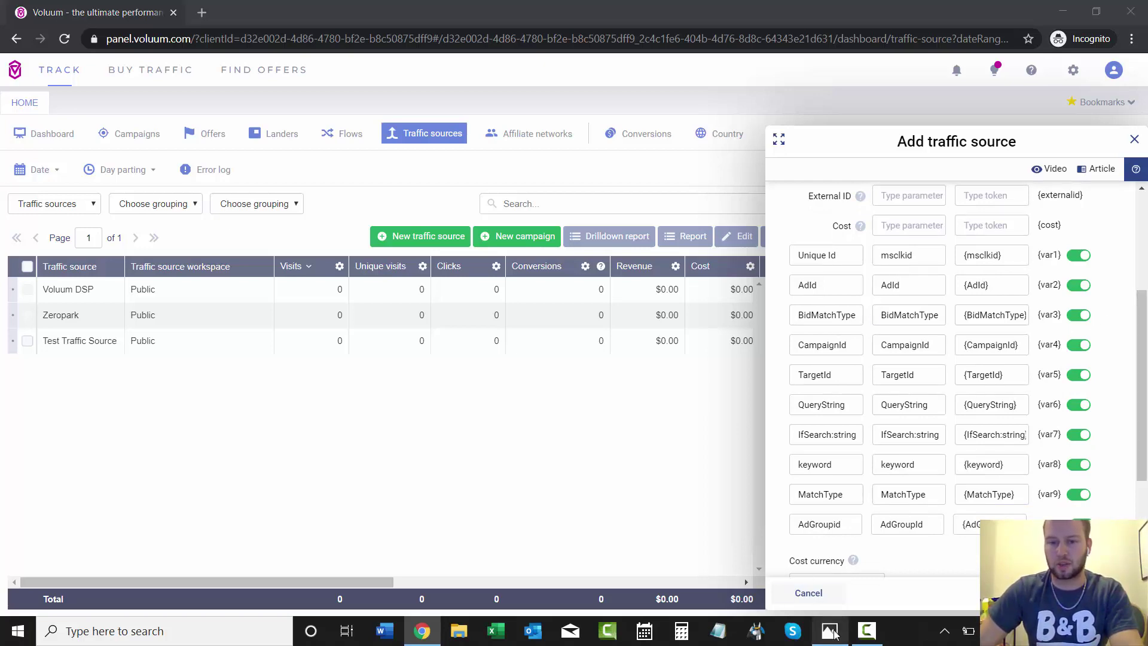
{"action": "left_click_drag", "start_coordinate": [708, 74], "coordinate": [648, 108]}
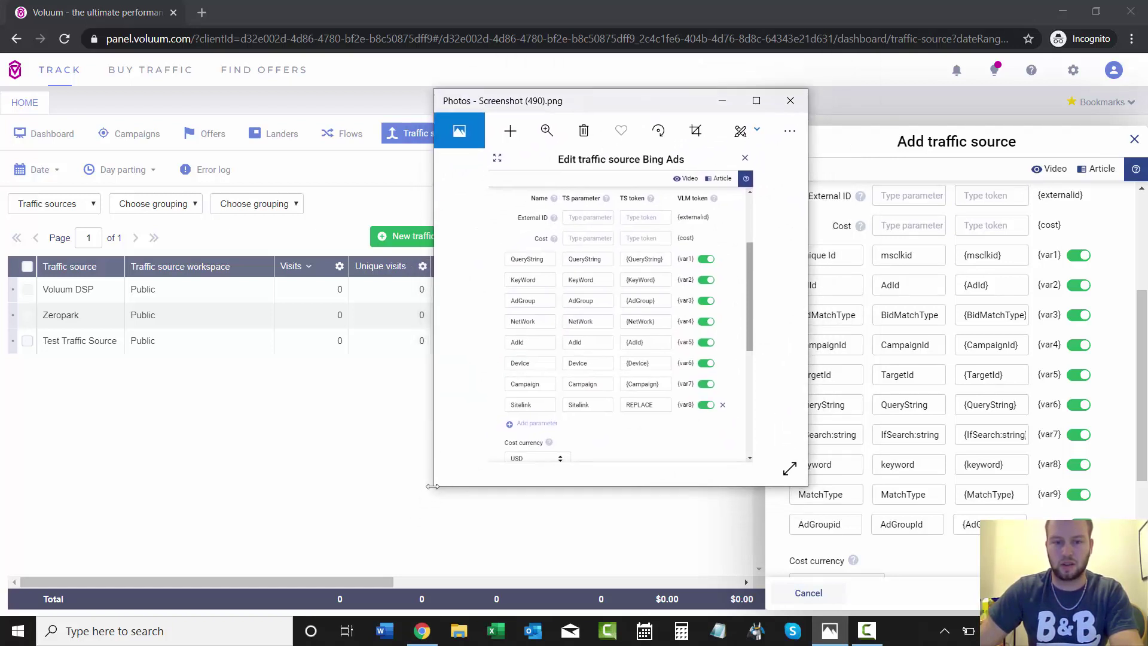
{"action": "left_click_drag", "start_coordinate": [433, 487], "coordinate": [372, 527]}
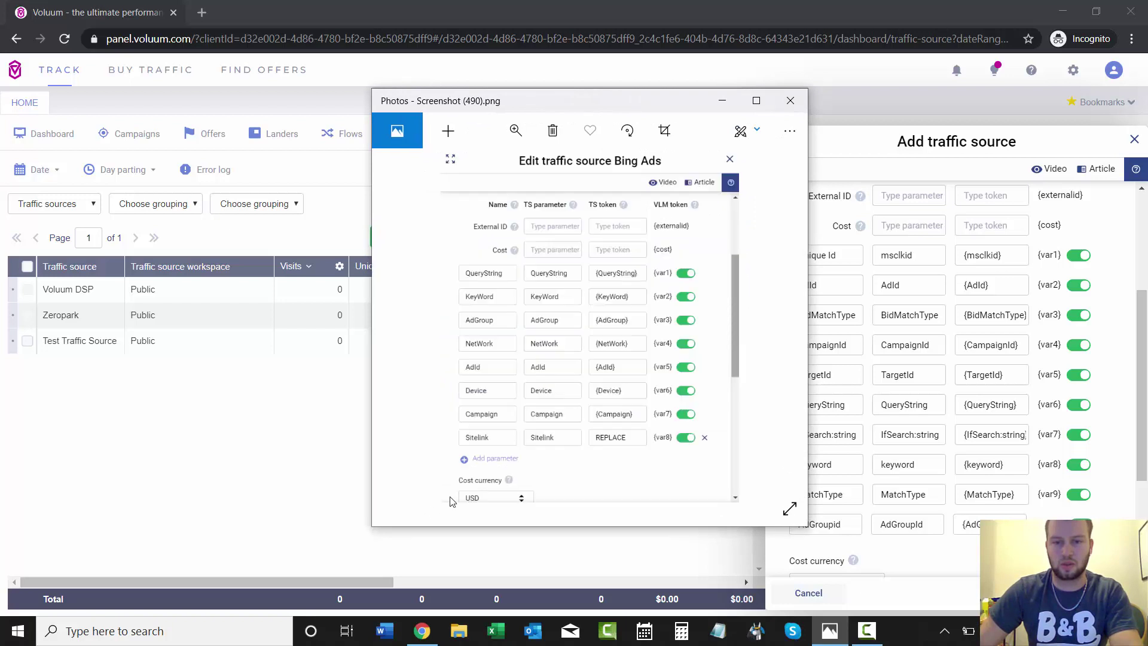
{"action": "left_click", "coordinate": [907, 250]}
Rename the var1 parameter's name and TS parameter to QueryString.
{"action": "double_click", "coordinate": [906, 254]}
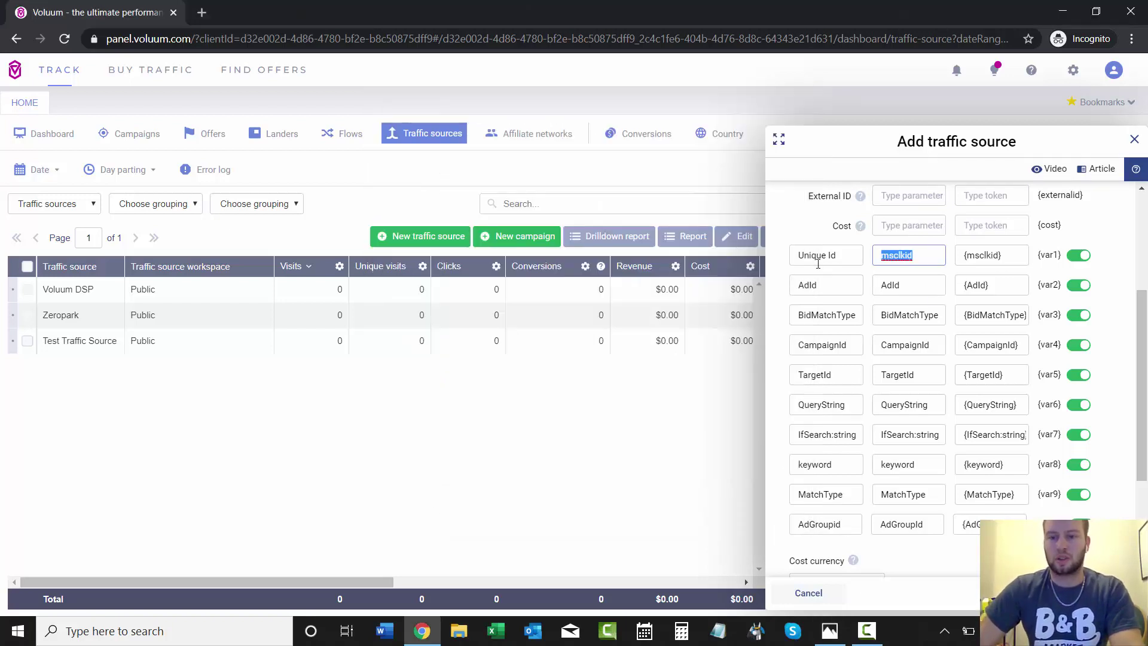
{"action": "triple_click", "coordinate": [810, 256]}
{"action": "type", "text": "Qu"}
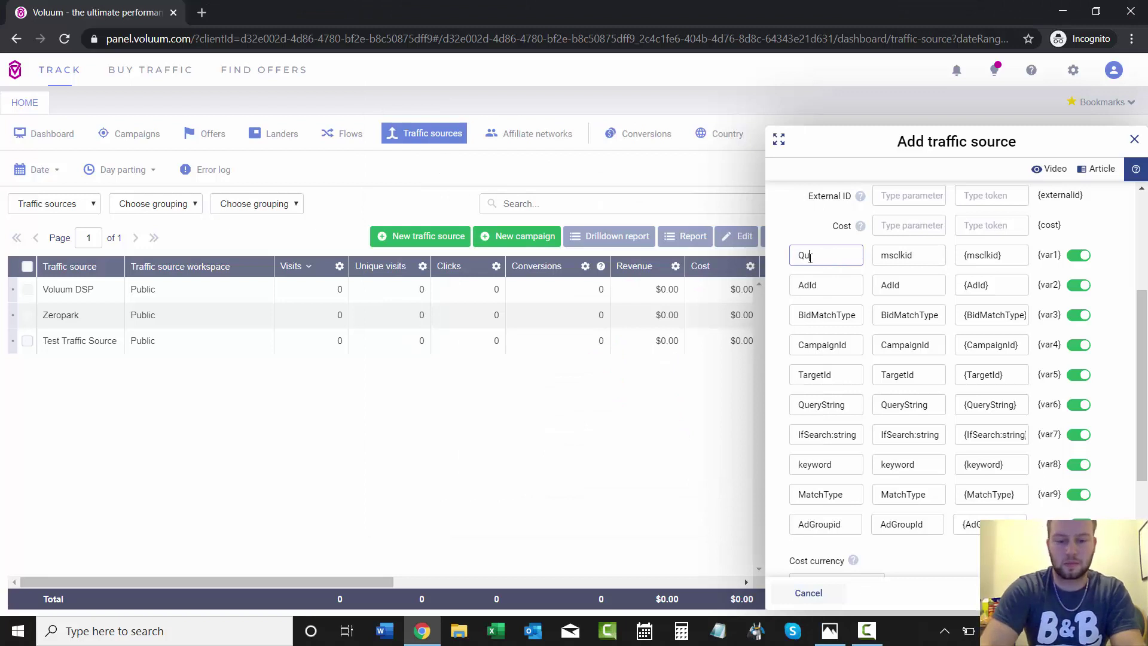
{"action": "type", "text": "ery String"}
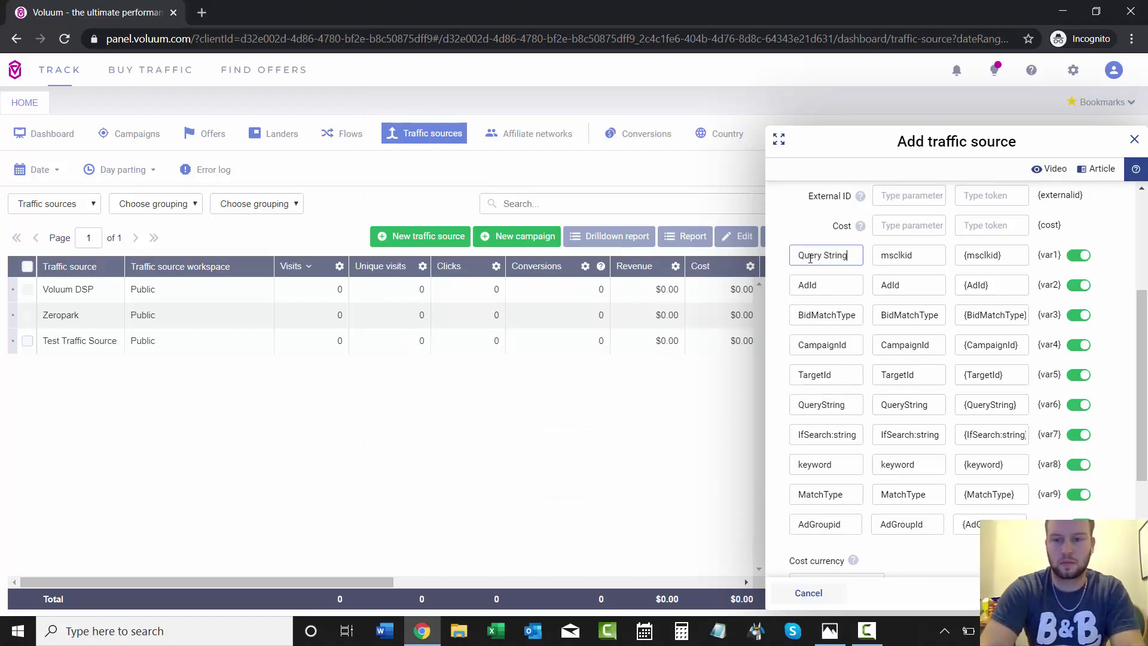
{"action": "double_click", "coordinate": [913, 261]}
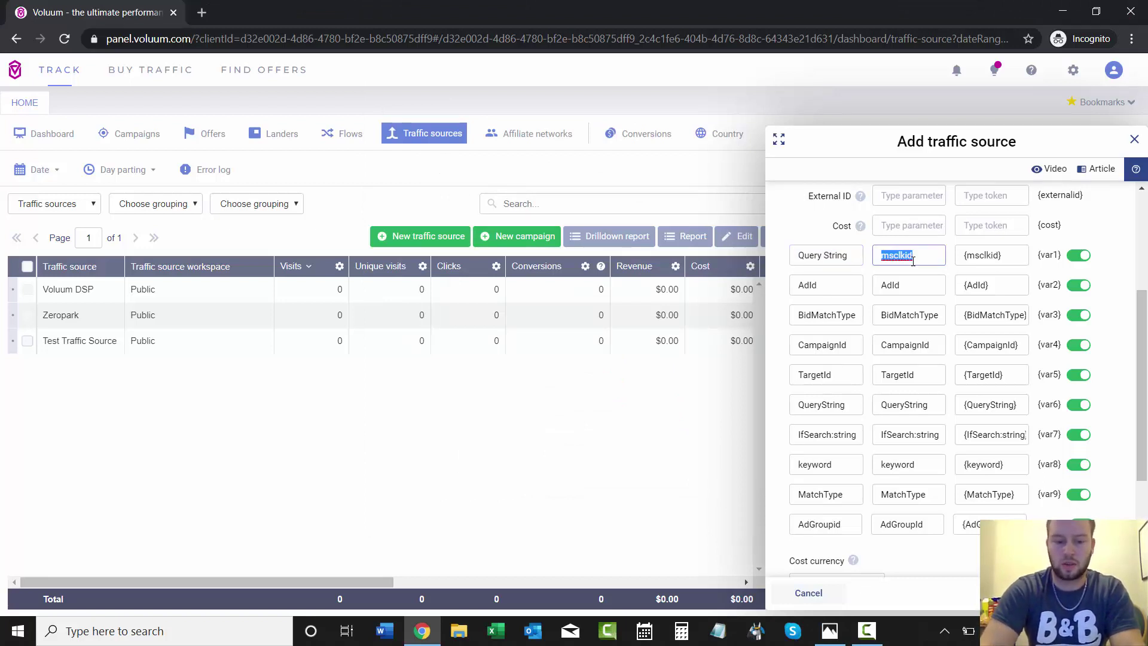
{"action": "type", "text": "Query S"}
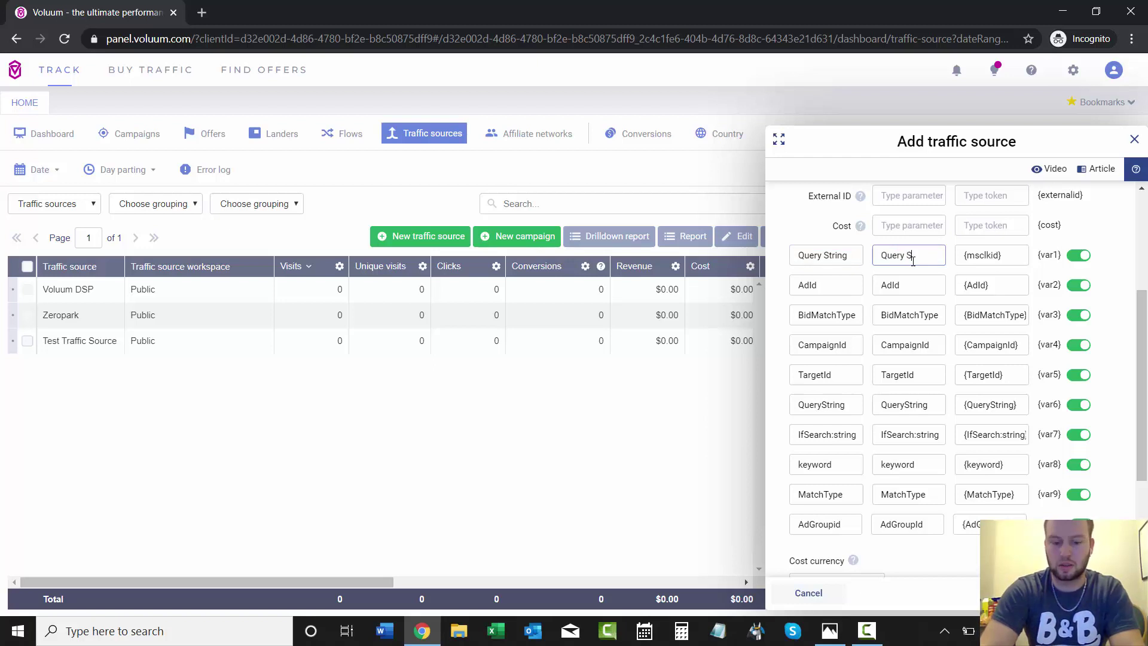
{"action": "type", "text": "tring"}
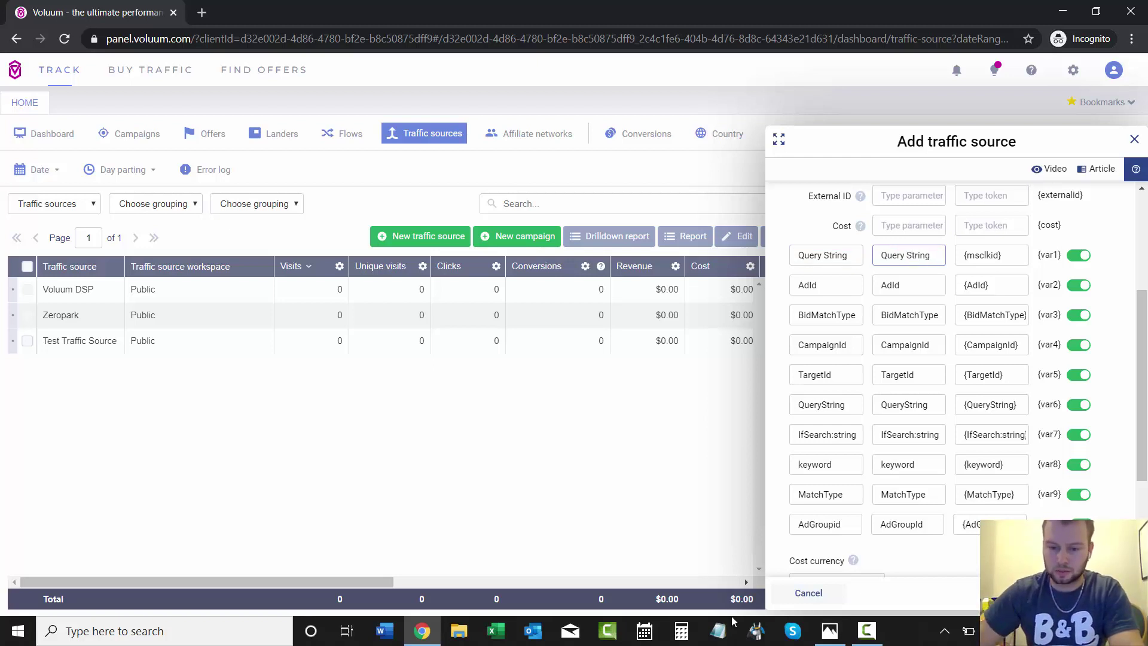
{"action": "left_click", "coordinate": [832, 631]}
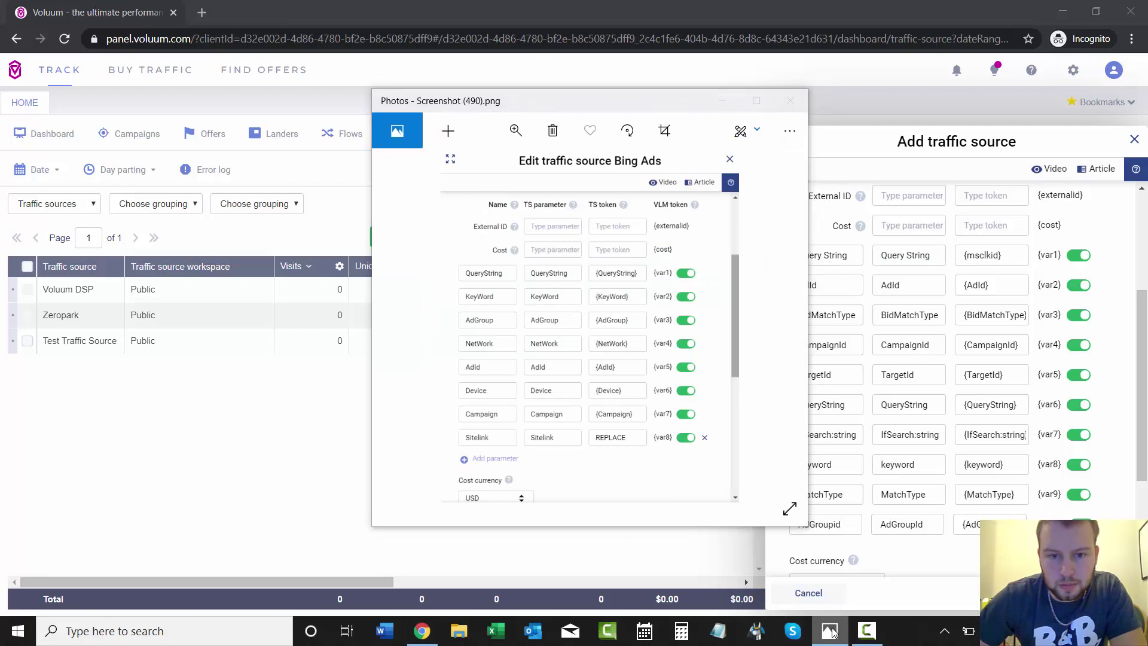
{"action": "left_click", "coordinate": [832, 632]}
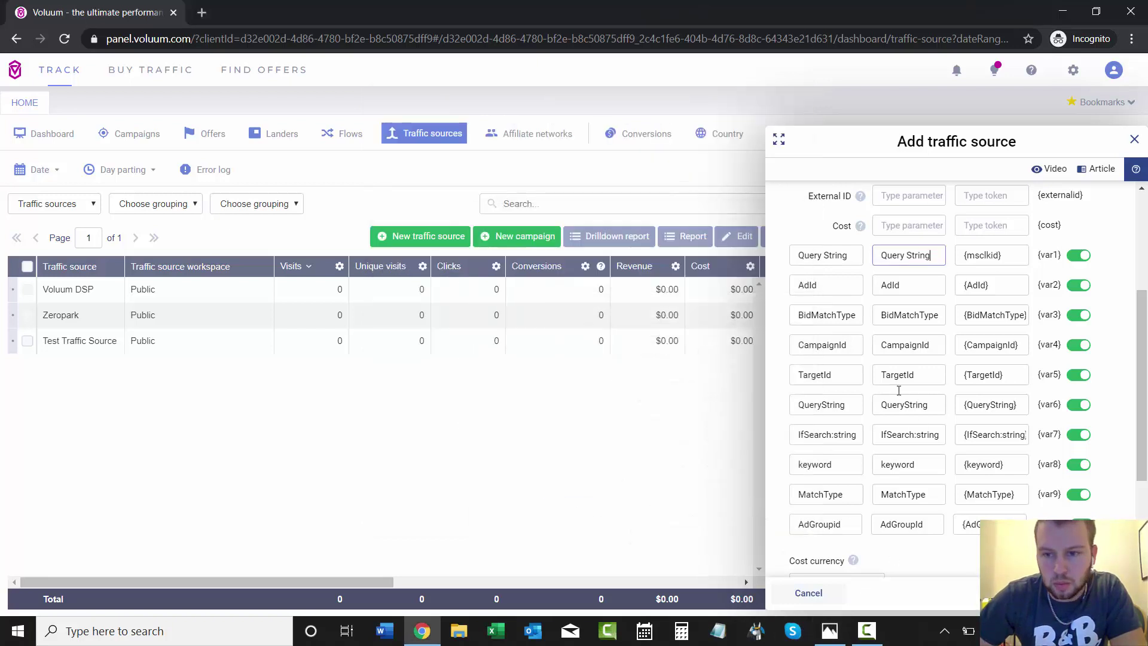
{"action": "left_click", "coordinate": [830, 258]}
{"action": "key", "text": "BackSpace"}
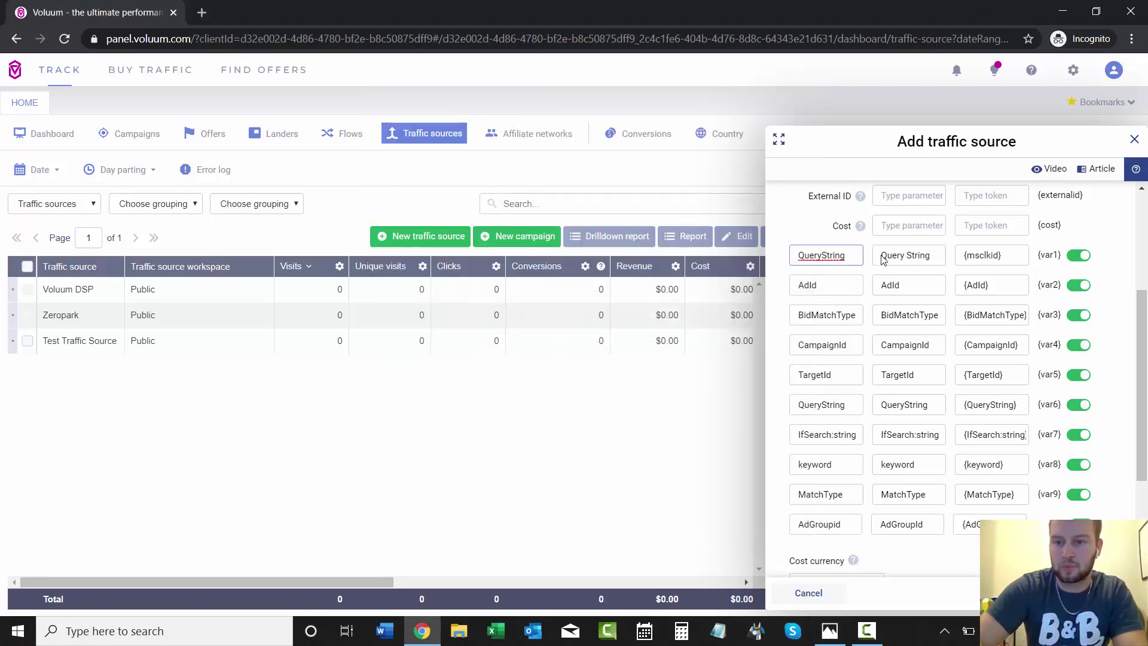
{"action": "left_click", "coordinate": [908, 257]}
{"action": "key", "text": "BackSpace"}
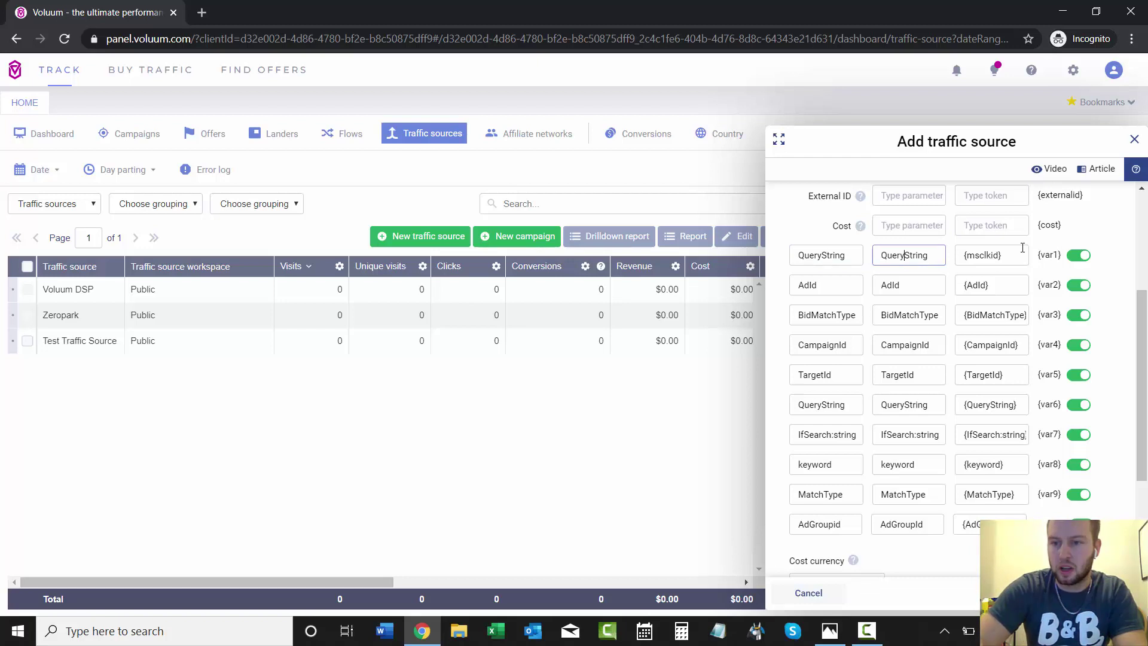
Replace the var1 token {msclkid} with {QueryString}.
{"action": "left_click", "coordinate": [1017, 257]}
{"action": "key", "text": "BackSpace"}
{"action": "key", "text": "BackSpace"}
{"action": "key", "text": "BackSpace"}
{"action": "key", "text": "BackSpace"}
{"action": "key", "text": "BackSpace"}
{"action": "key", "text": "BackSpace"}
{"action": "key", "text": "BackSpace"}
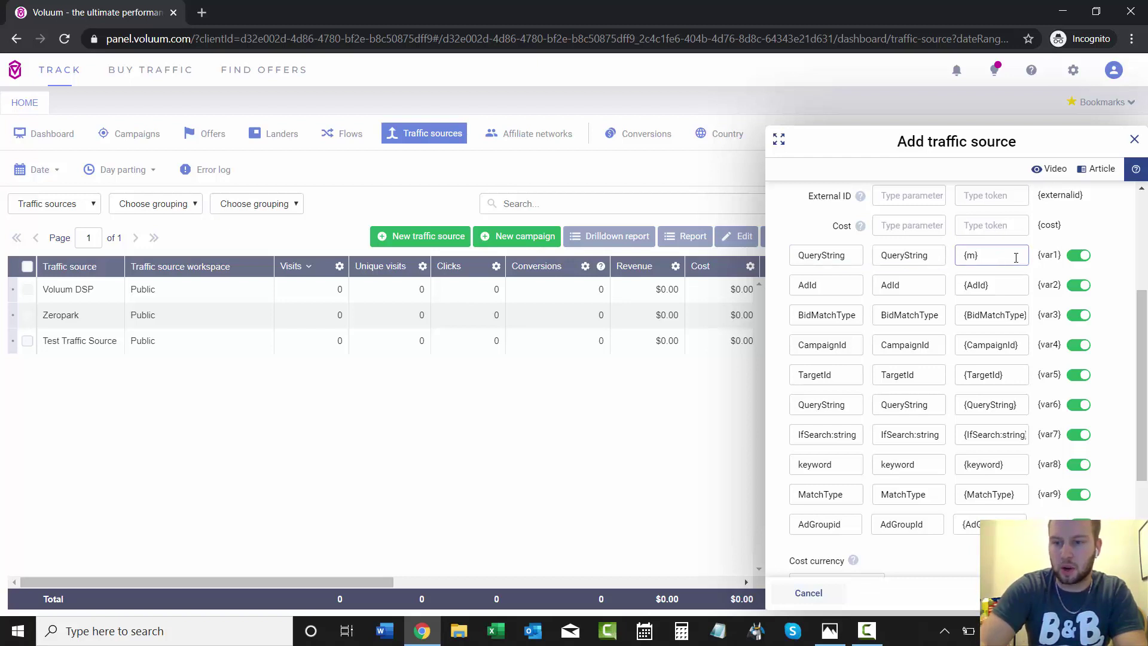
{"action": "type", "text": "Querys"}
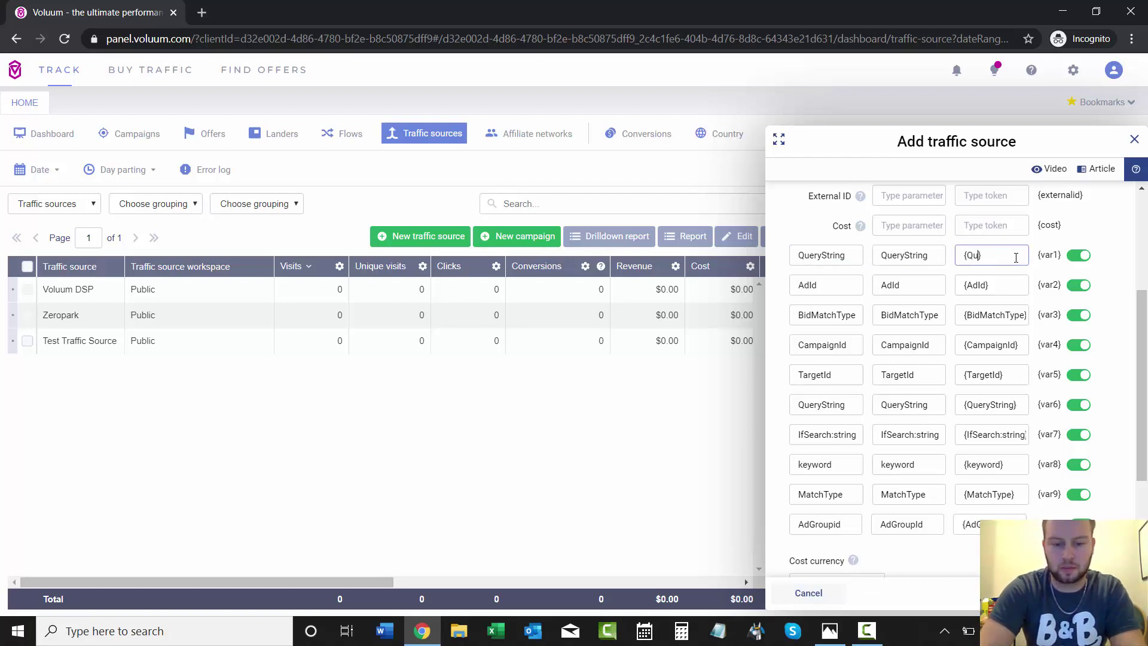
{"action": "type", "text": "tring"}
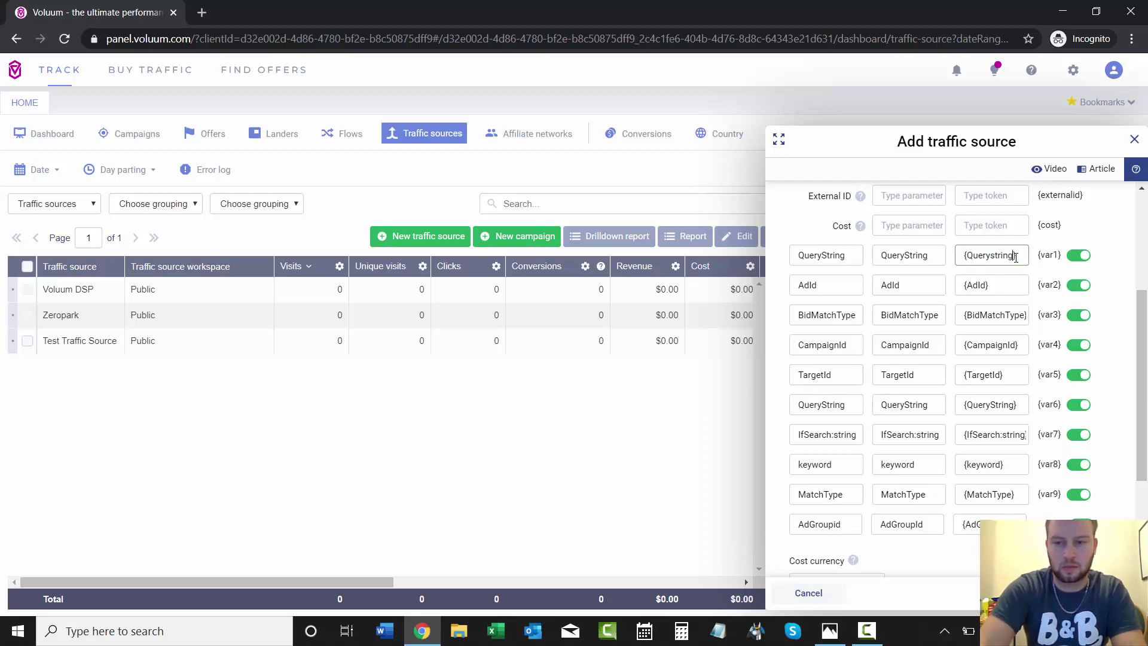
{"action": "left_click", "coordinate": [832, 631]}
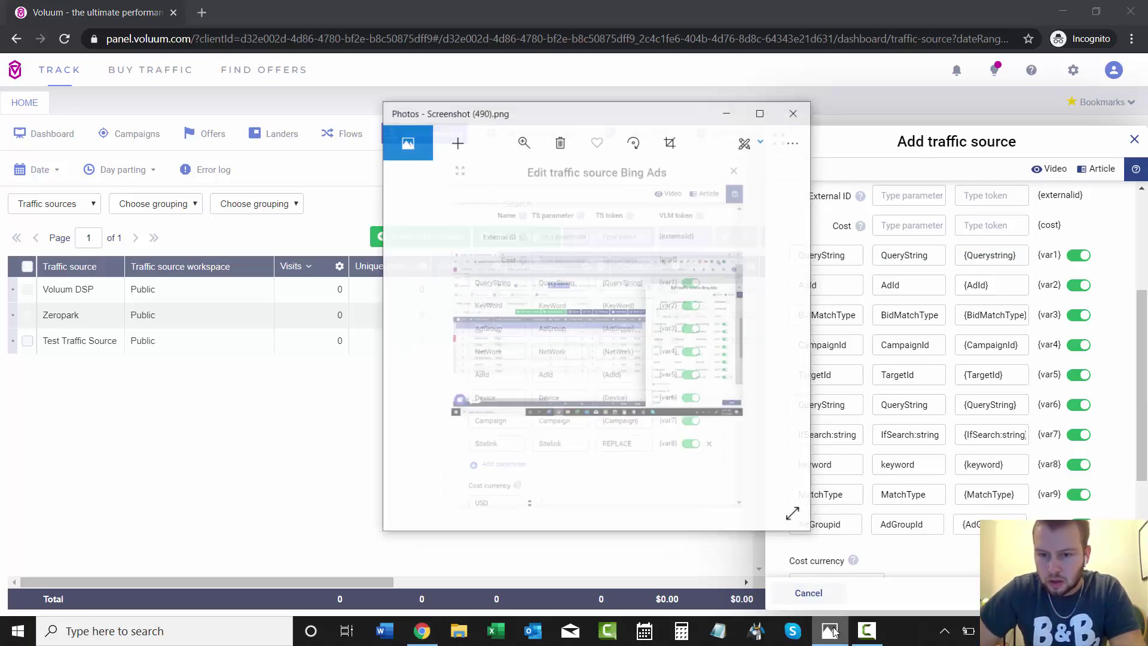
{"action": "left_click", "coordinate": [833, 632]}
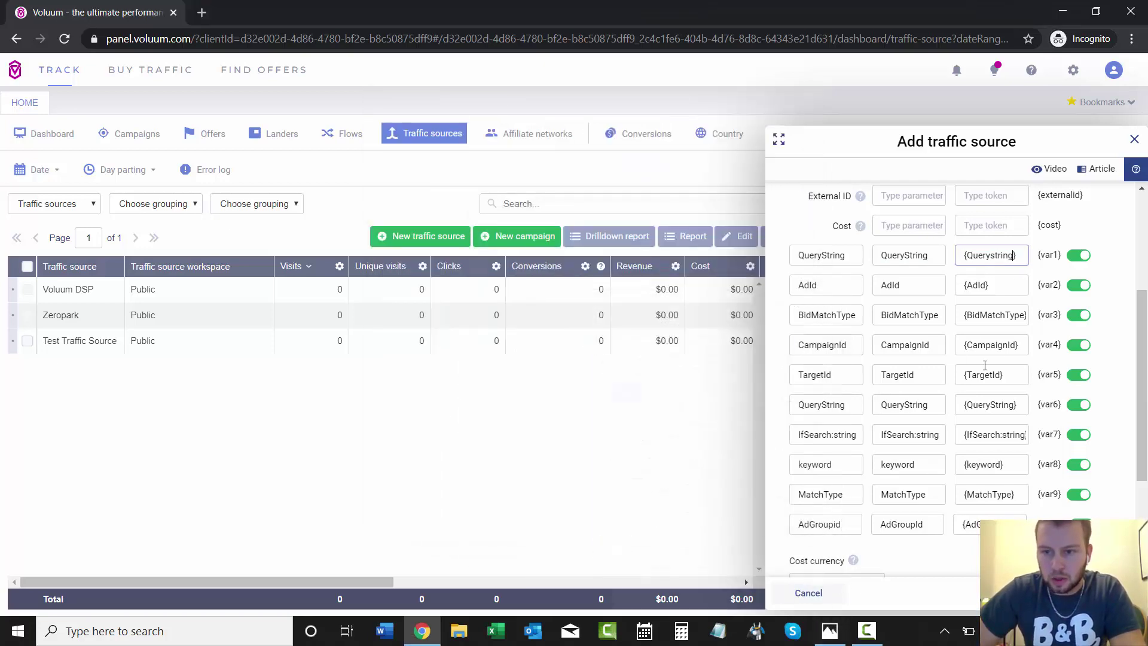
{"action": "left_click", "coordinate": [996, 255]}
{"action": "key", "text": "BackSpace"}
{"action": "type", "text": "S"}
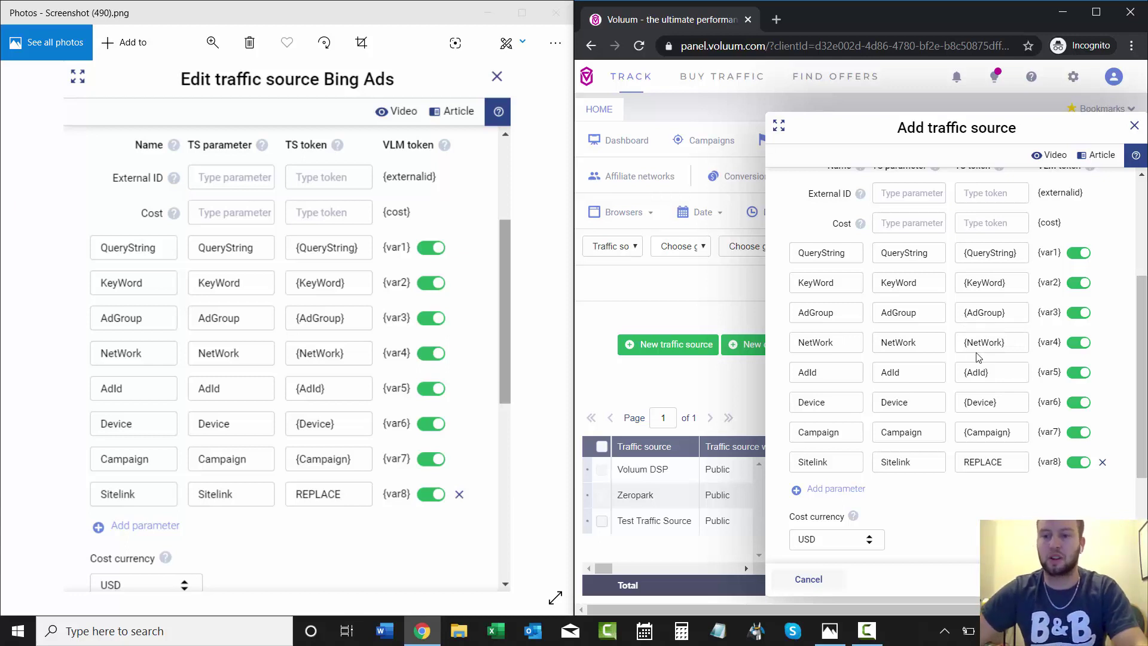
Scroll through the parameter rows to compare them with the reference screenshot.
{"action": "scroll", "coordinate": [957, 359], "scroll_direction": "up", "scroll_amount": 1}
{"action": "scroll", "coordinate": [957, 359], "scroll_direction": "down", "scroll_amount": 1}
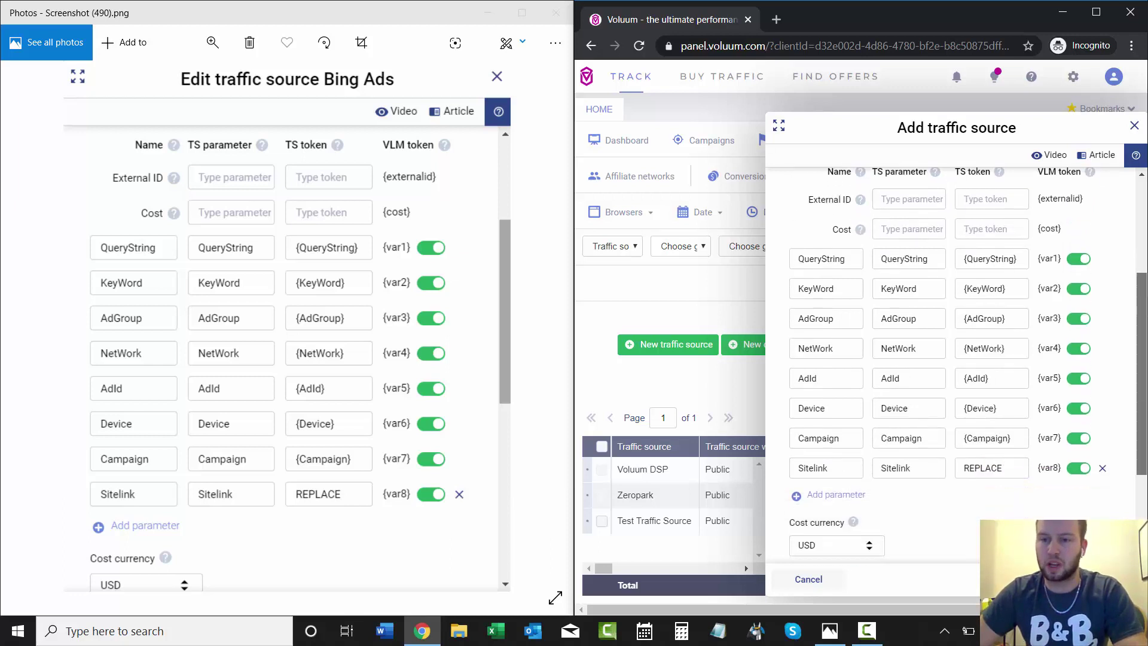
{"action": "scroll", "coordinate": [957, 359], "scroll_direction": "up", "scroll_amount": 1}
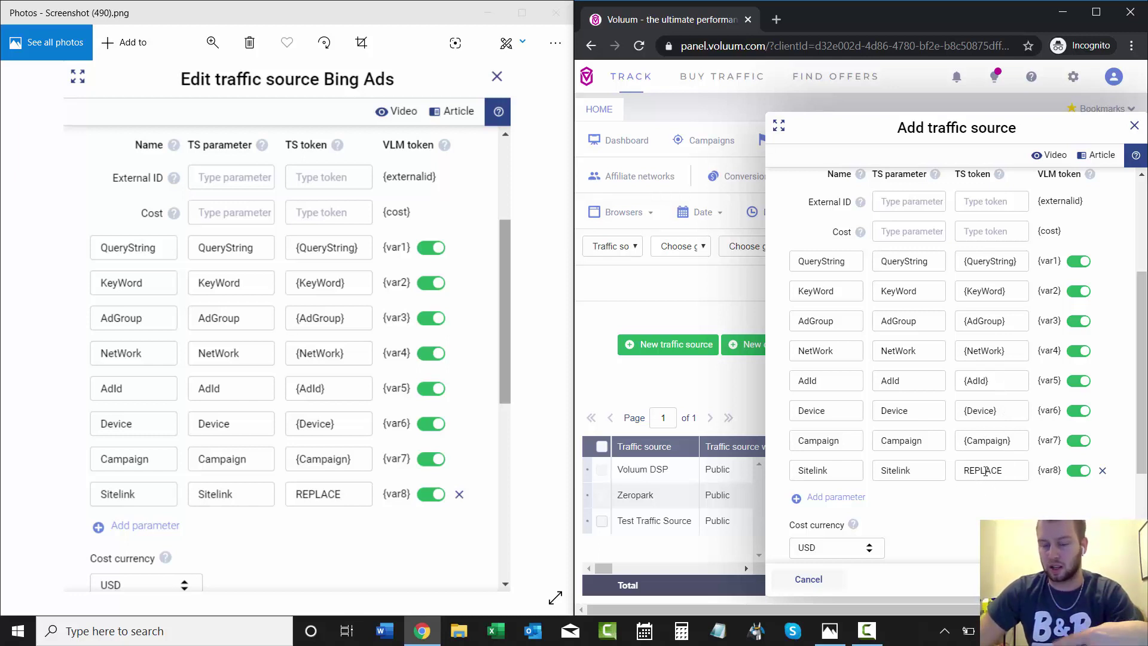
{"action": "left_click_drag", "start_coordinate": [1143, 375], "coordinate": [1146, 399]}
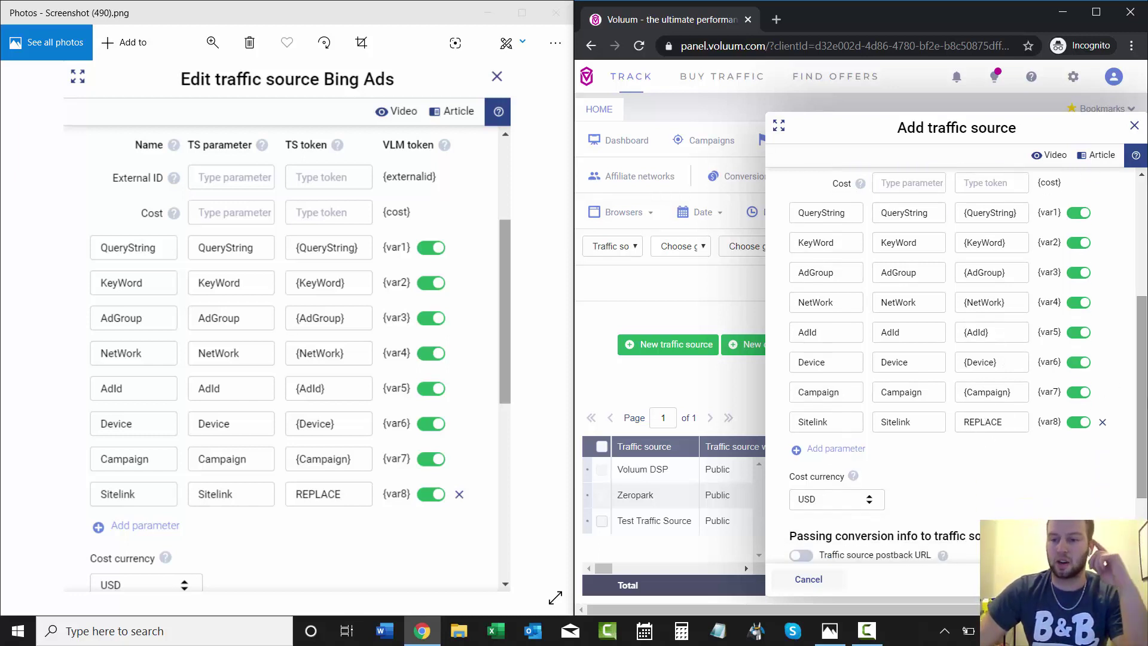
{"action": "scroll", "coordinate": [1145, 382], "scroll_direction": "down", "scroll_amount": 1}
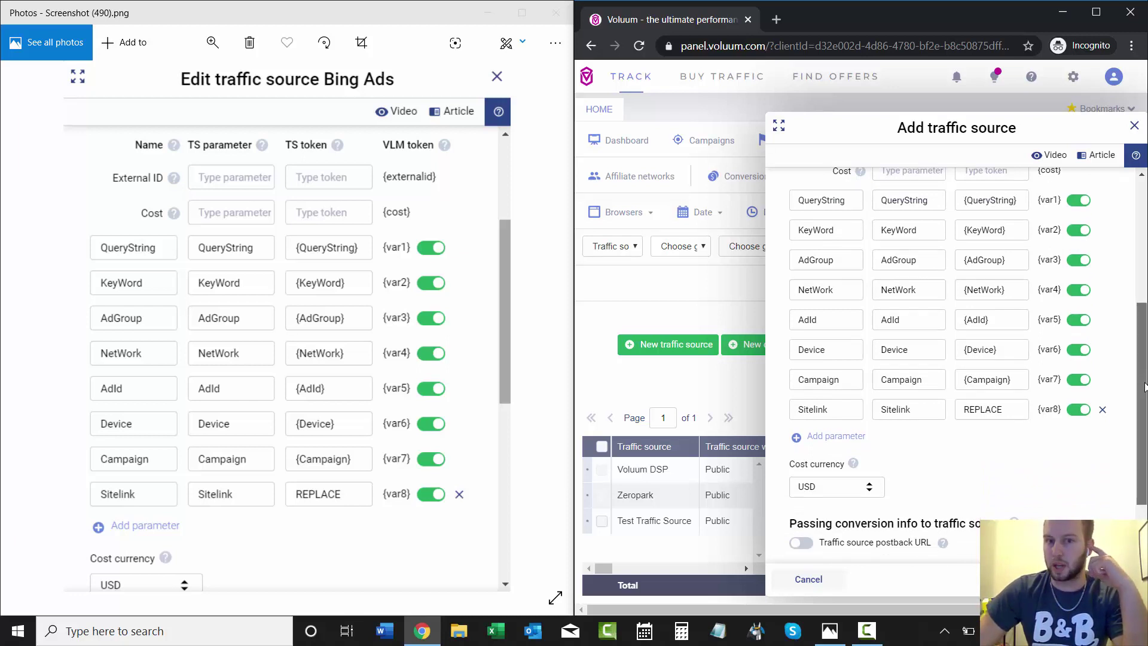
{"action": "scroll", "coordinate": [1144, 386], "scroll_direction": "down", "scroll_amount": 3}
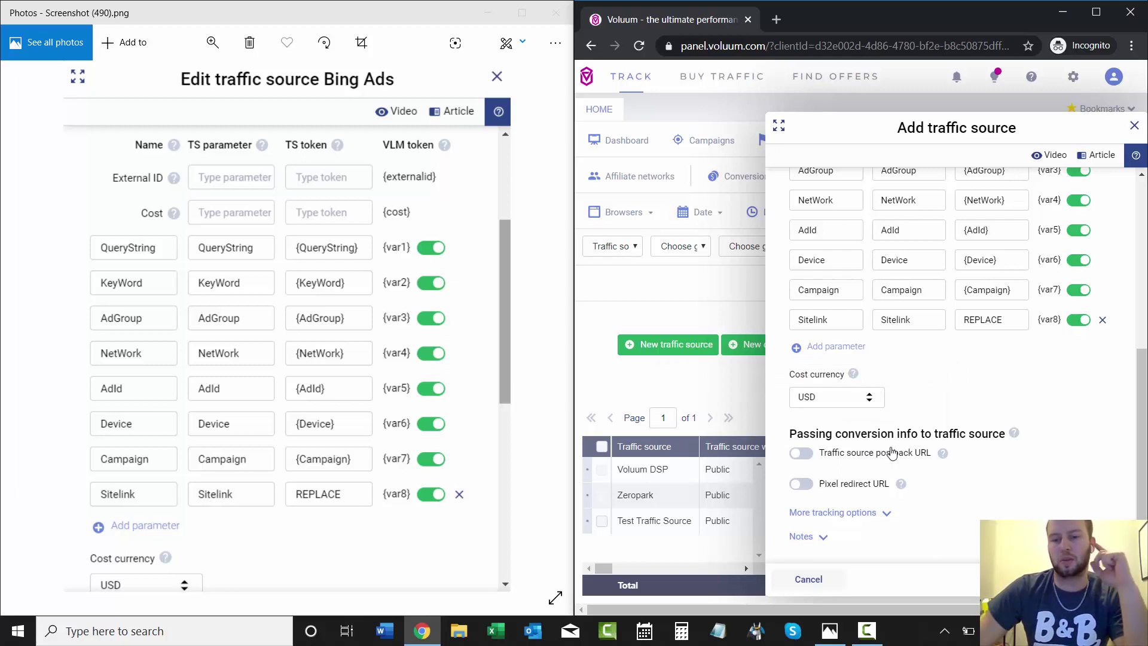
{"action": "mouse_move", "coordinate": [945, 462]}
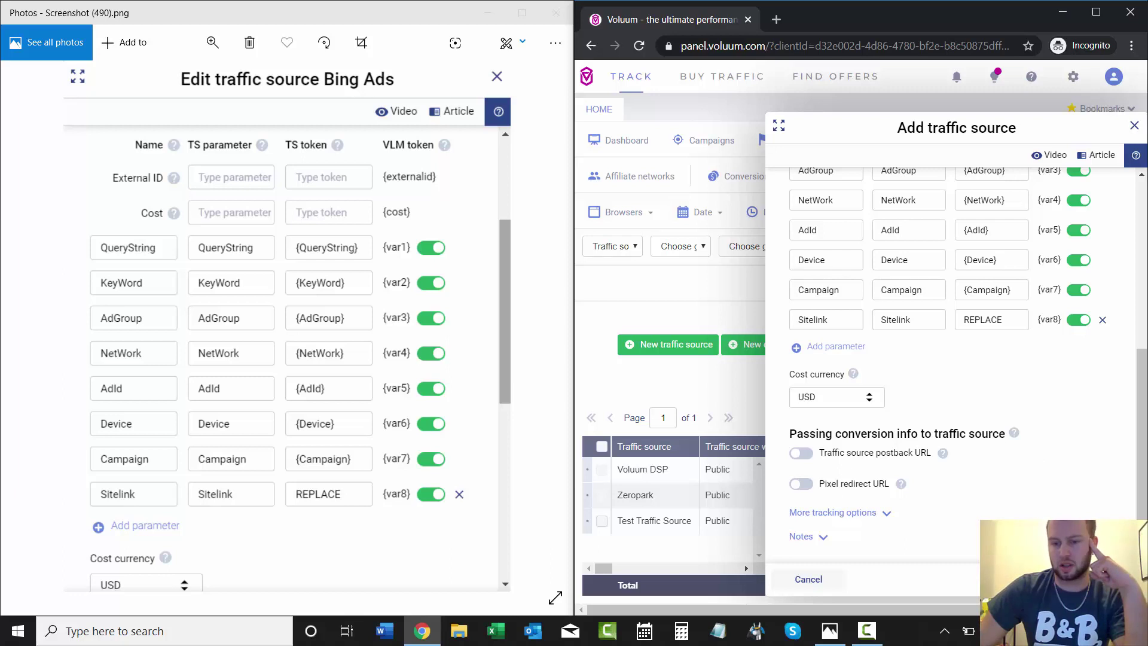
{"action": "left_click", "coordinate": [885, 515]}
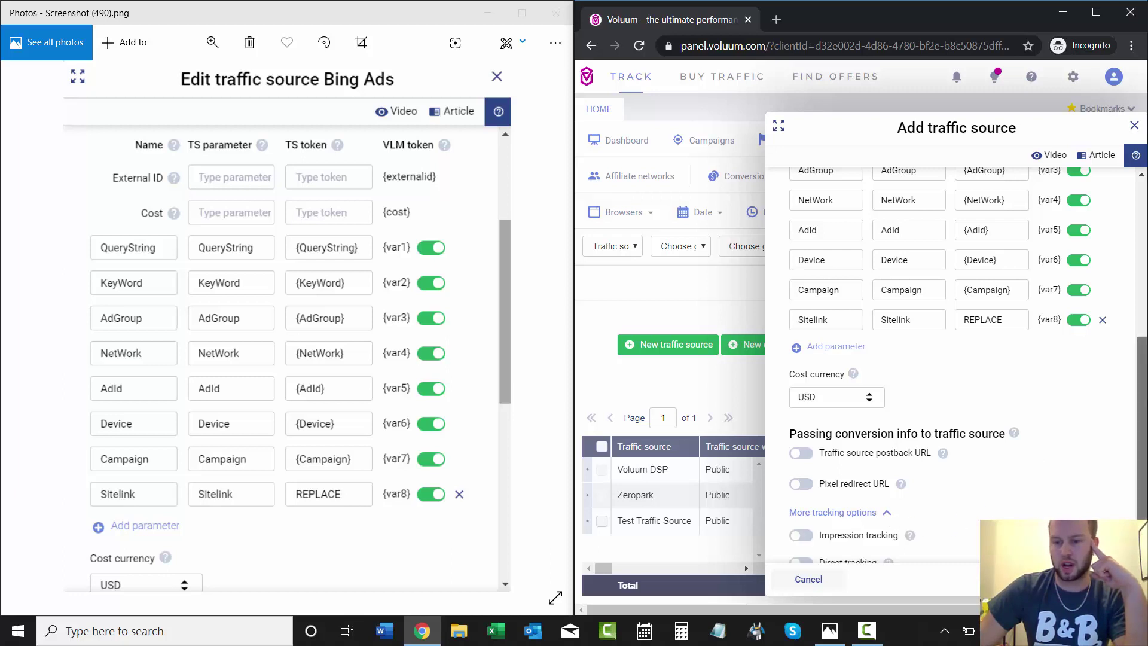
{"action": "scroll", "coordinate": [910, 491], "scroll_direction": "down", "scroll_amount": 1}
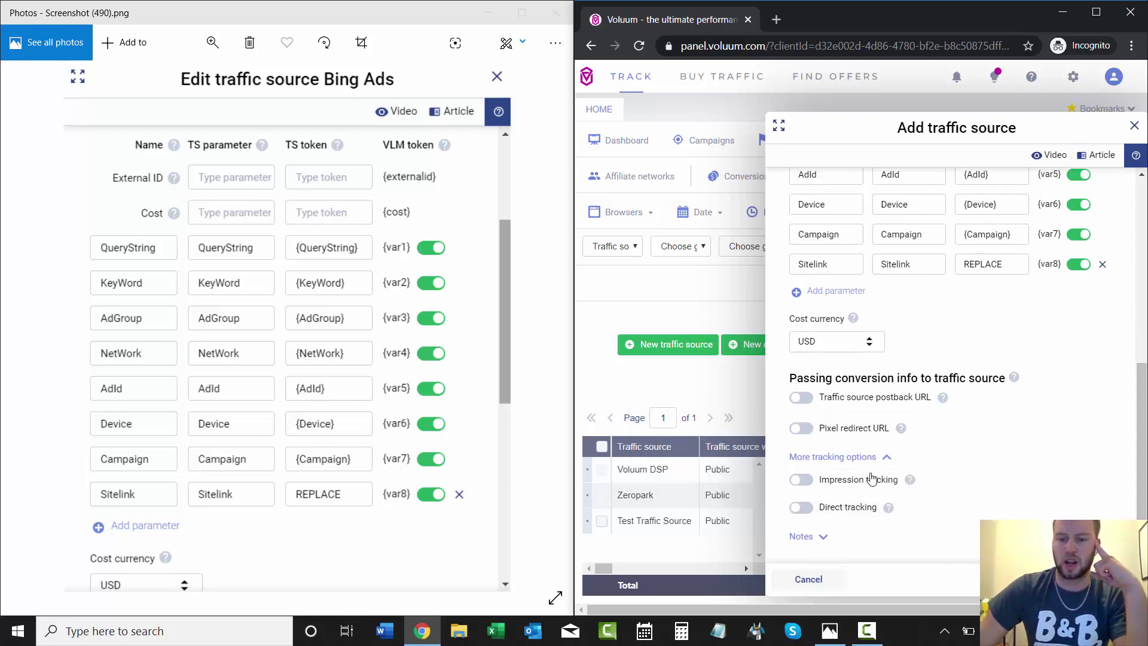
{"action": "left_click", "coordinate": [886, 460]}
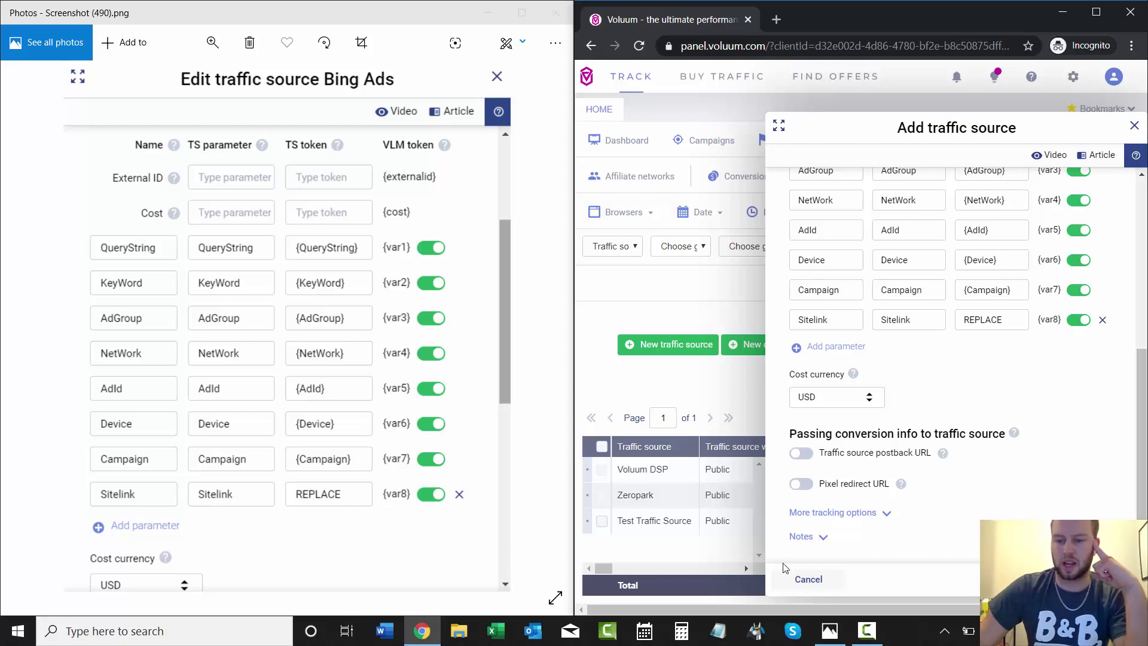
{"action": "left_click", "coordinate": [821, 538]}
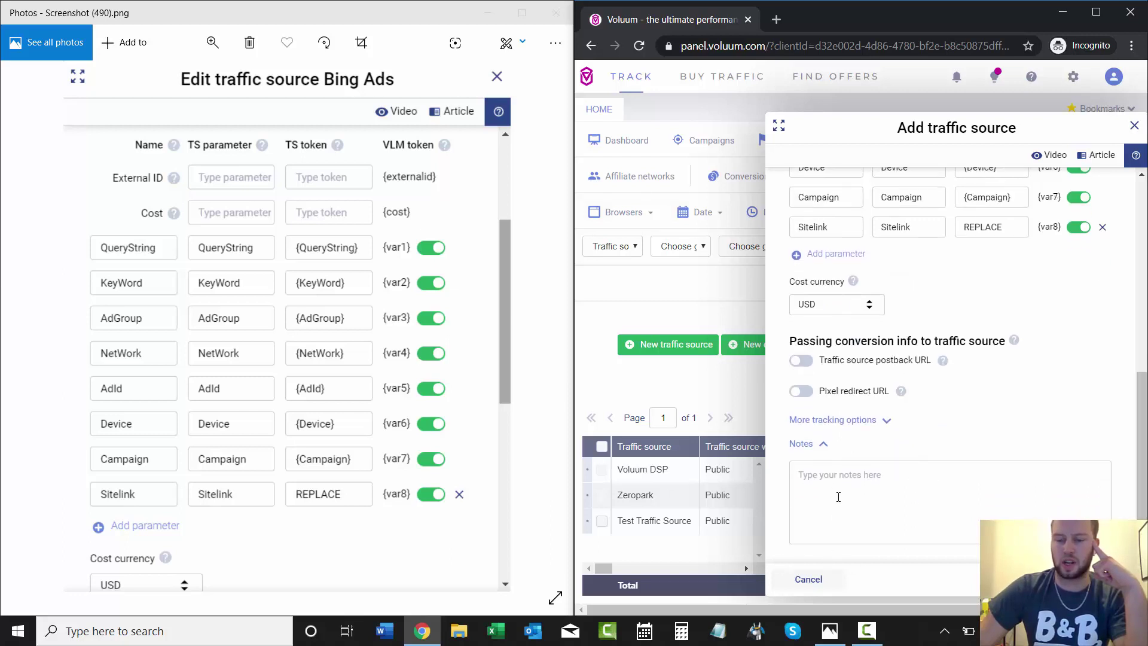
{"action": "left_click", "coordinate": [823, 444]}
Save the Bing Ads source, maximize Chrome, and deselect its row in the list.
{"action": "left_click", "coordinate": [1104, 579]}
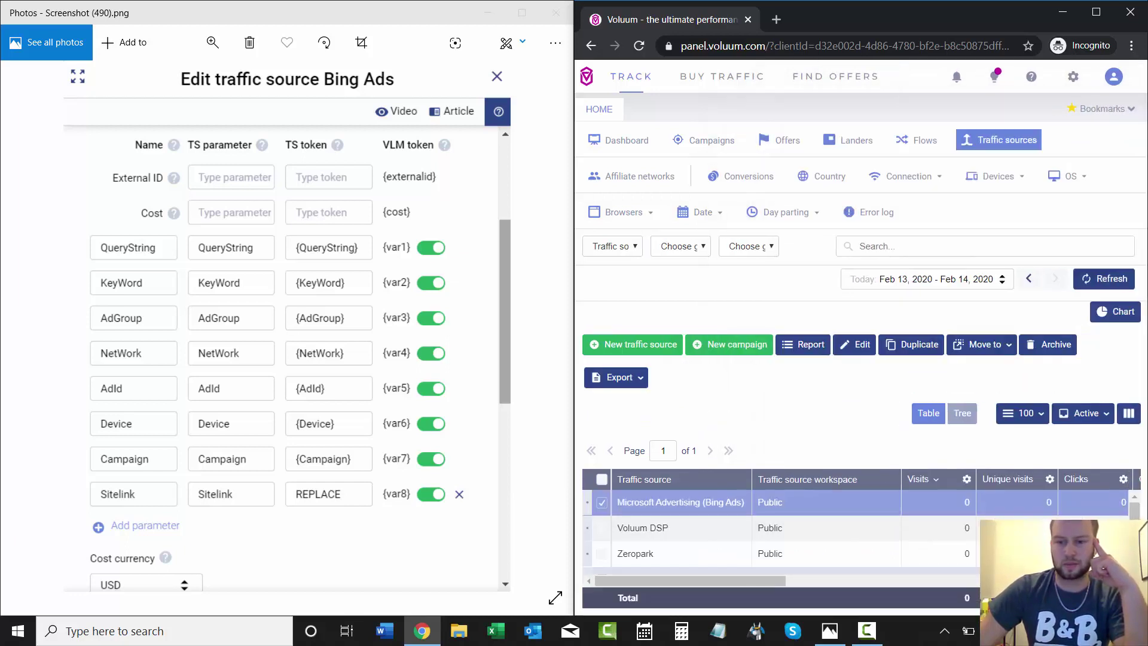
{"action": "left_click", "coordinate": [1095, 12]}
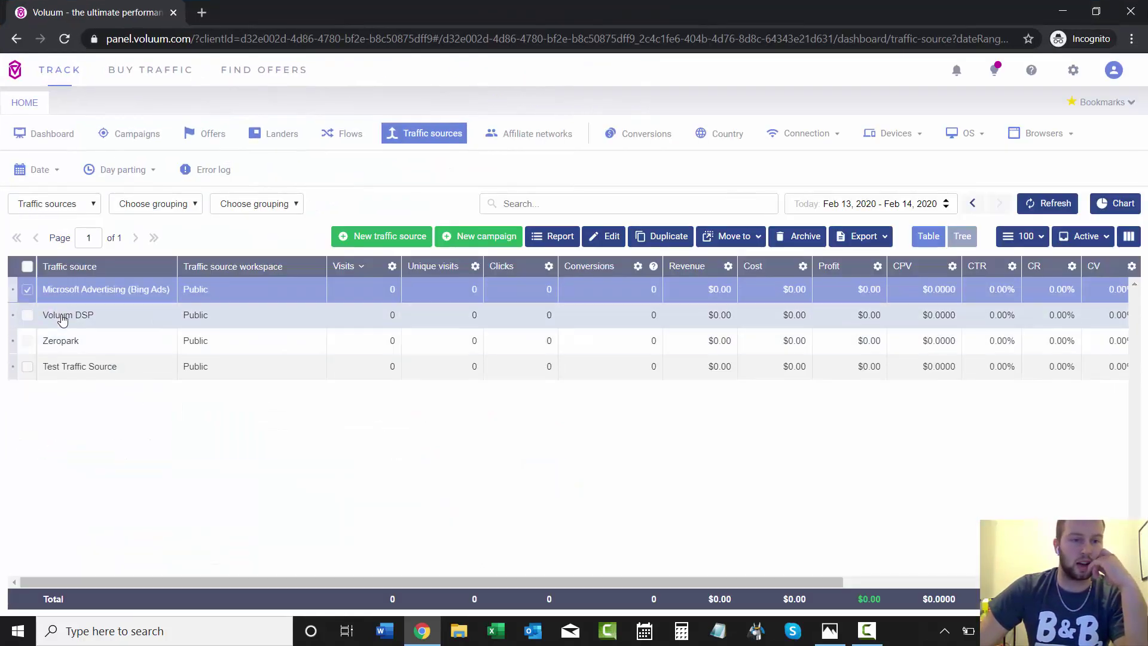
{"action": "left_click", "coordinate": [28, 291]}
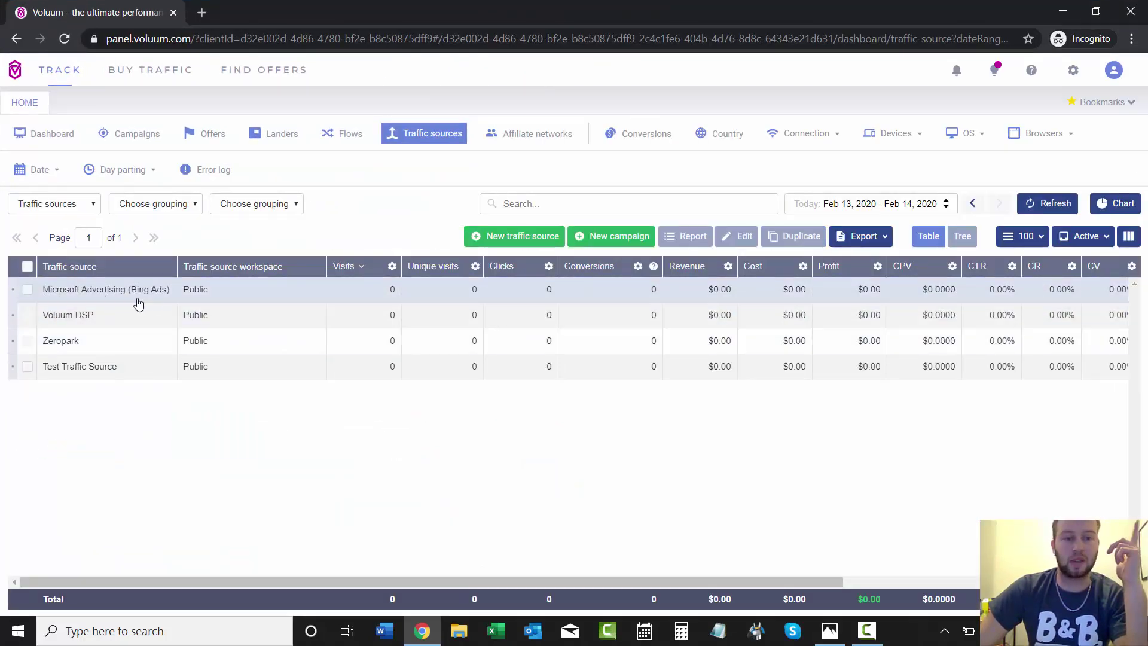